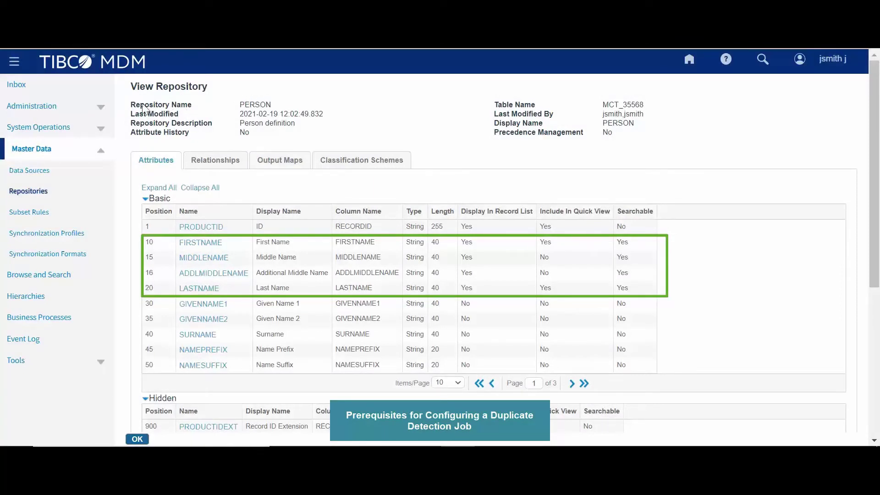
# Step: Highlight the PERSON repository name in the indexer configuration
pyautogui.moveTo(129, 106); pyautogui.dragTo(282, 111)
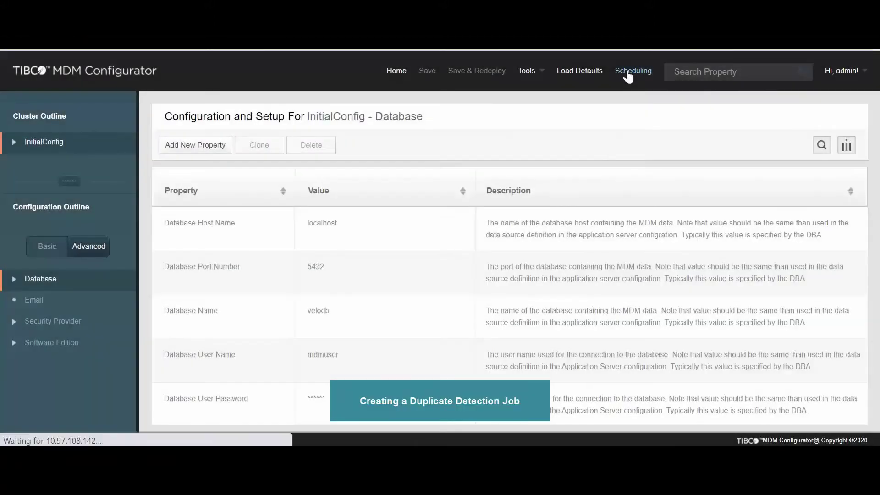
# Step: Create a new Duplicate Detection job and paste in its name and description
pyautogui.click(629, 74)
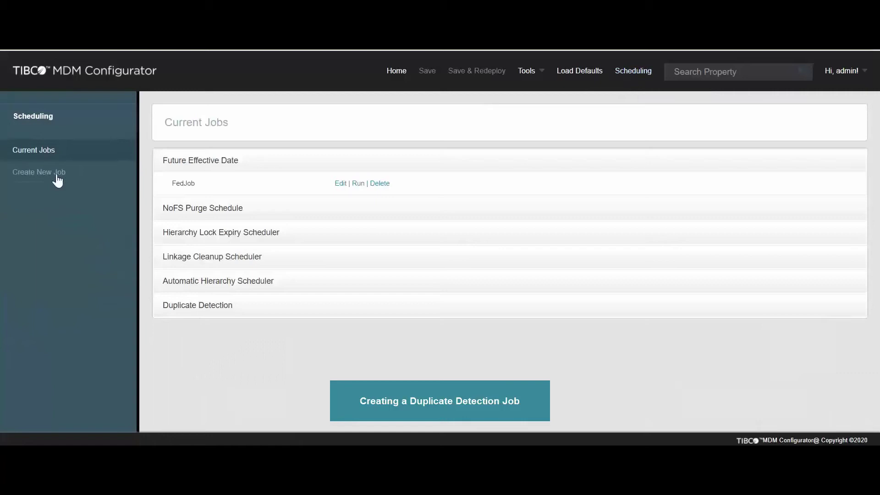
pyautogui.click(57, 177)
pyautogui.click(510, 189)
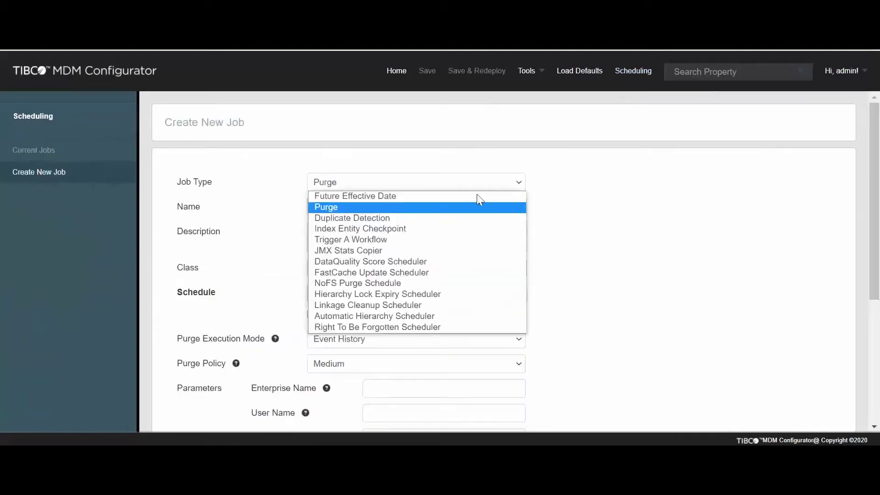
pyautogui.click(373, 217)
pyautogui.click(374, 212)
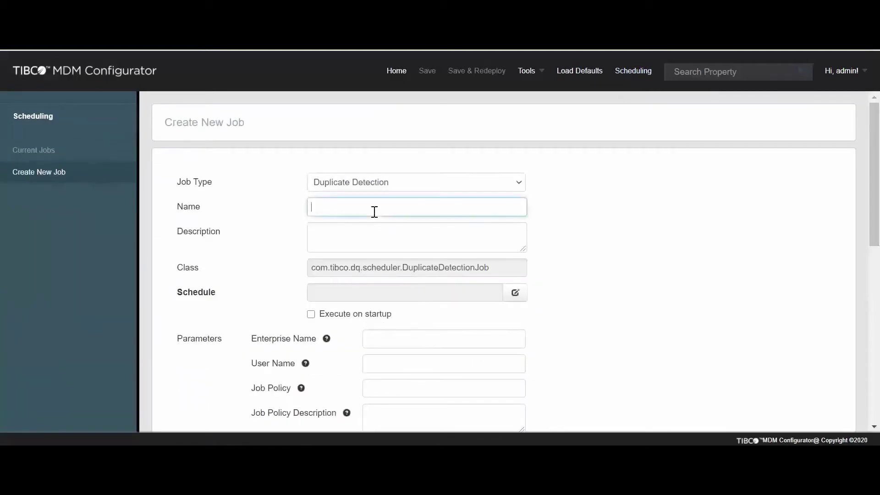
pyautogui.write('Detect duplicate records from the Person repository')
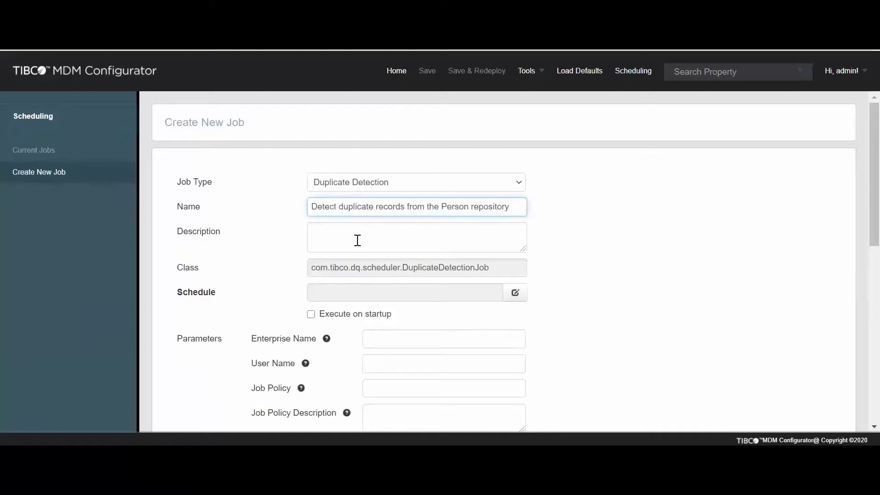
pyautogui.click(357, 240)
pyautogui.write('Detect duplicate records every Monday')
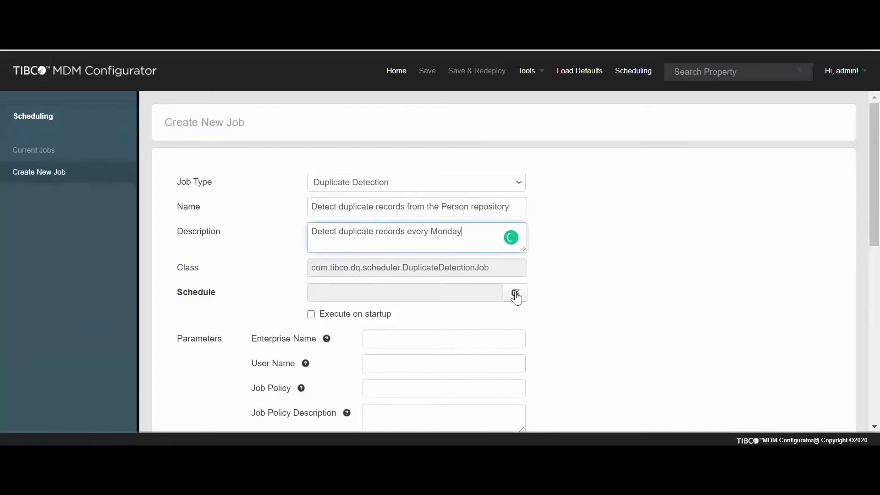
# Step: Schedule the job weekly on Monday starting at 07 and tick Execute on startup
pyautogui.click(516, 295)
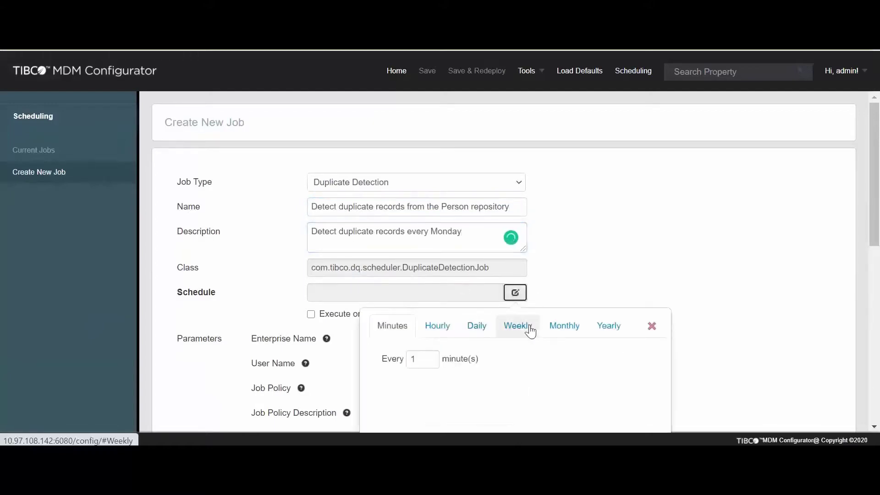
pyautogui.click(529, 329)
pyautogui.click(392, 364)
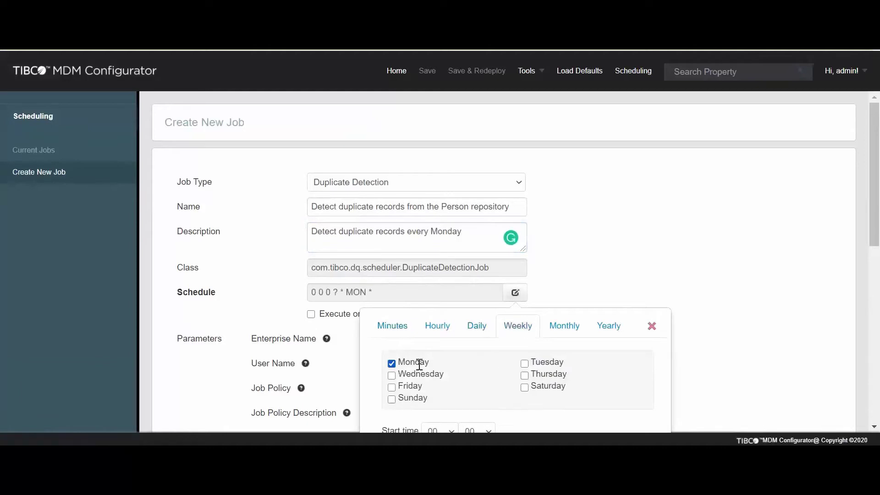
pyautogui.scroll(-5, 672, 280)
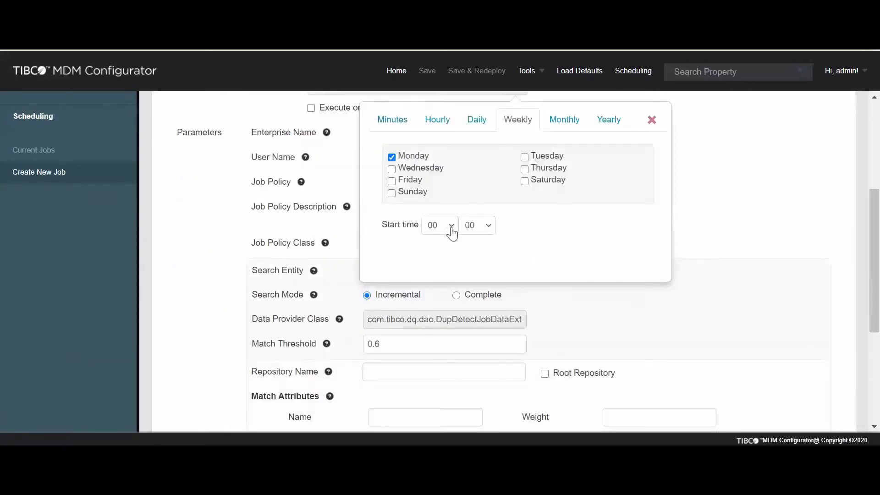
pyautogui.click(452, 232)
pyautogui.click(443, 67)
pyautogui.click(326, 138)
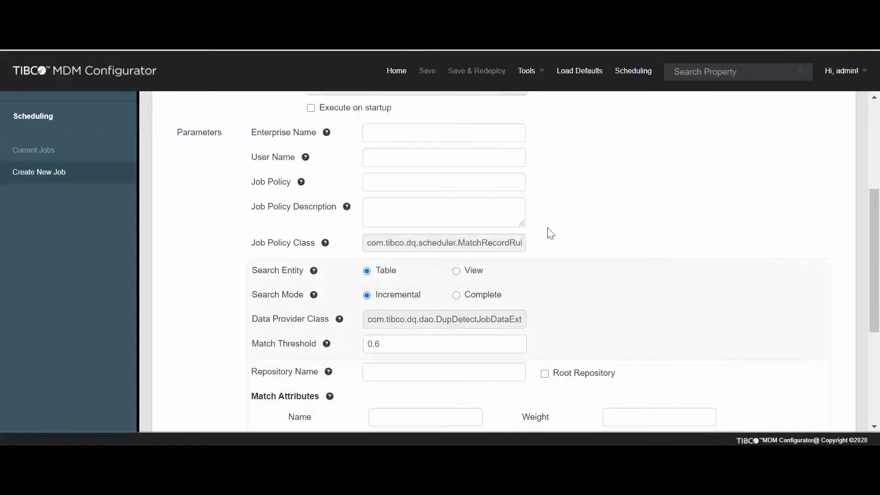
pyautogui.scroll(2, 550, 234)
pyautogui.scroll(3, 637, 230)
pyautogui.scroll(-2, 355, 231)
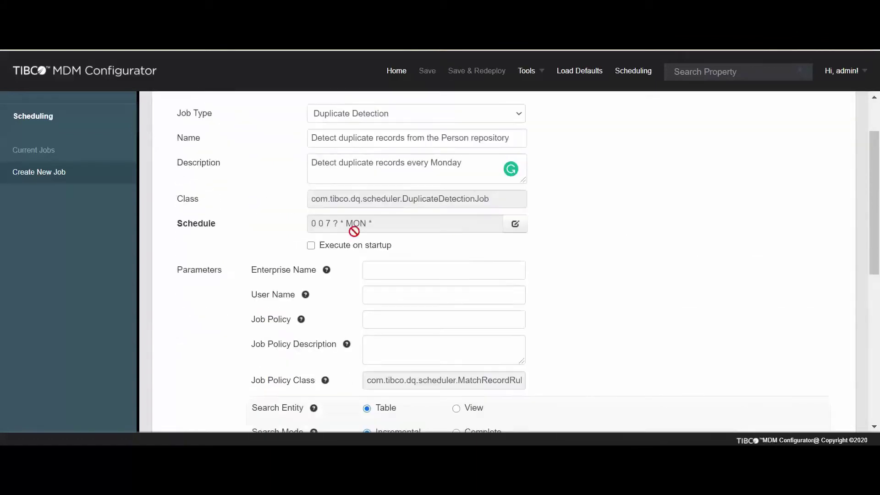
pyautogui.click(311, 246)
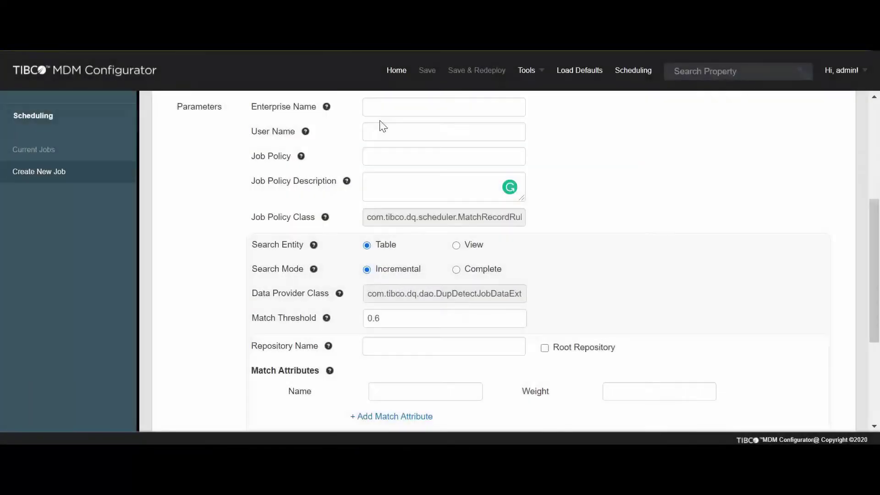
# Step: Enter enterprise ACME, the user name, job policy MatchRecordRule.xml and description 'matching attributes file'
pyautogui.click(384, 112)
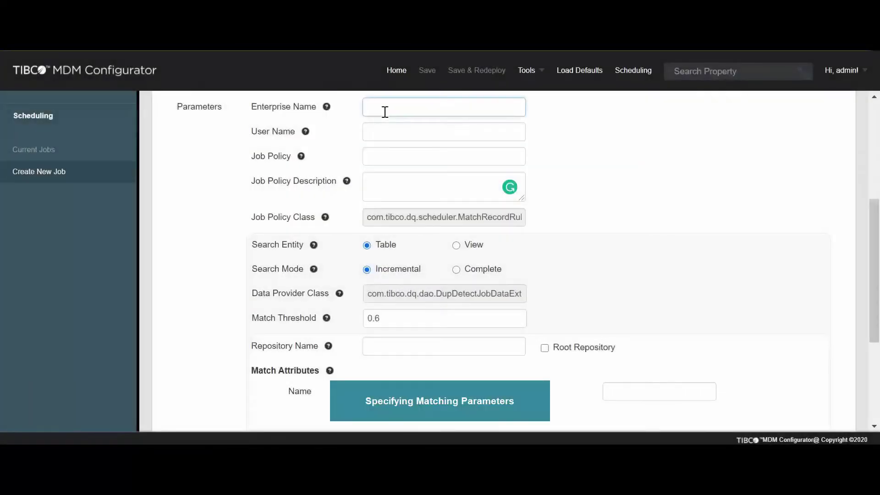
pyautogui.write('ACME')
pyautogui.press('Tab')
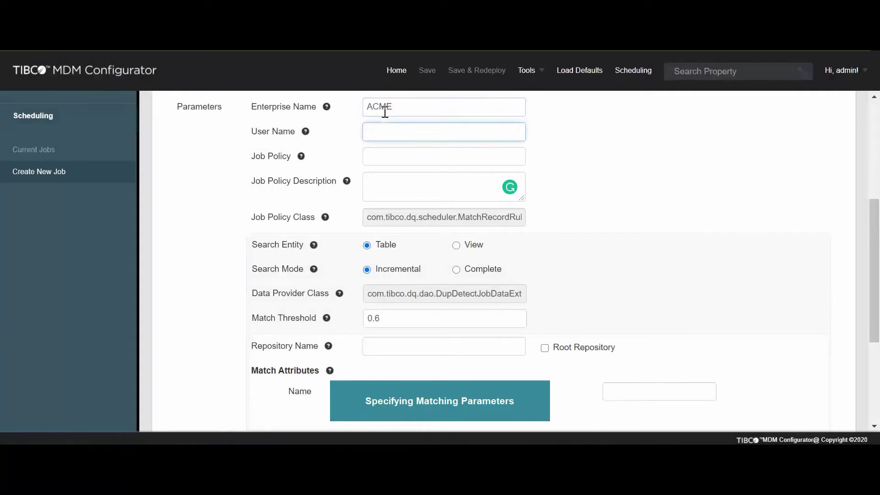
pyautogui.write('jsmith')
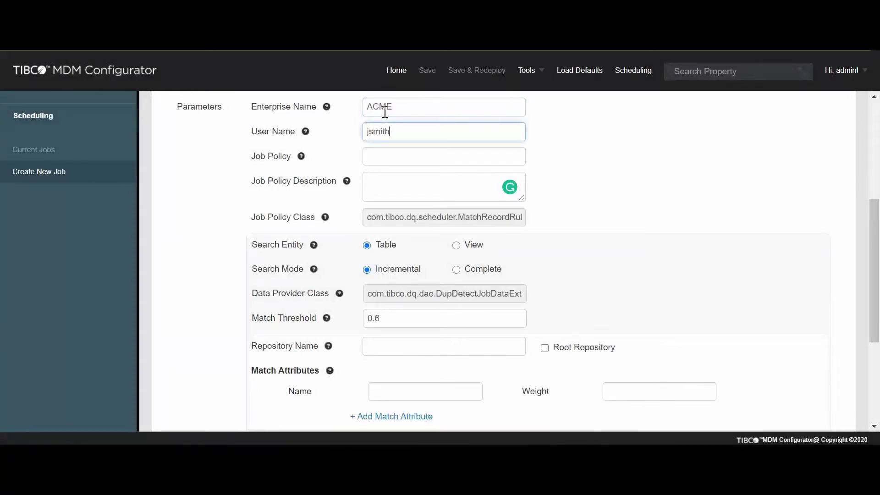
pyautogui.press('Tab')
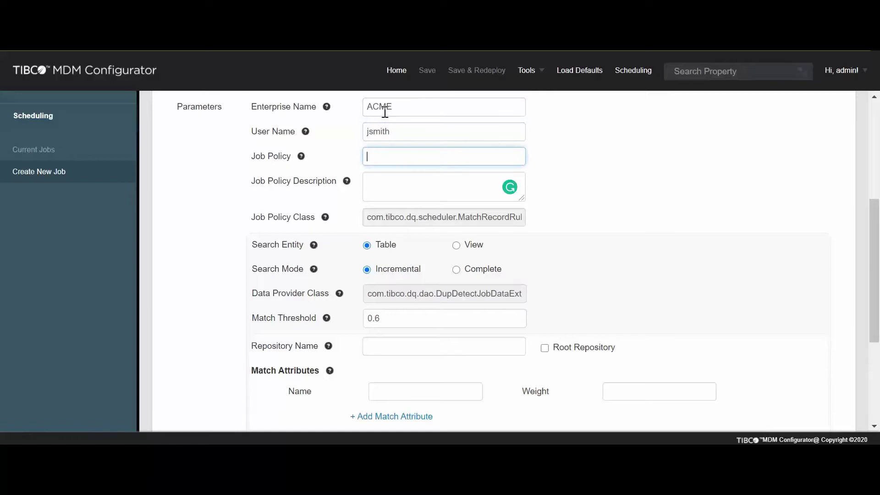
pyautogui.write('MatchRecordRule.xml')
pyautogui.press('Tab')
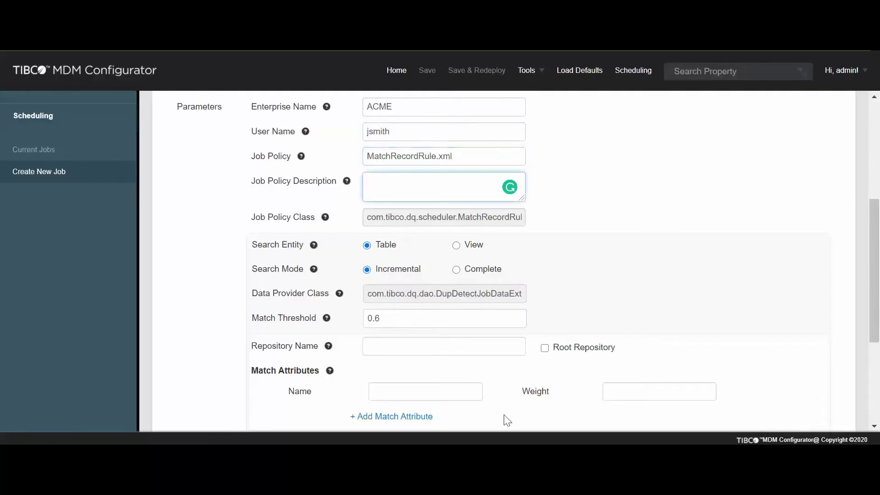
pyautogui.write('matching attributes file')
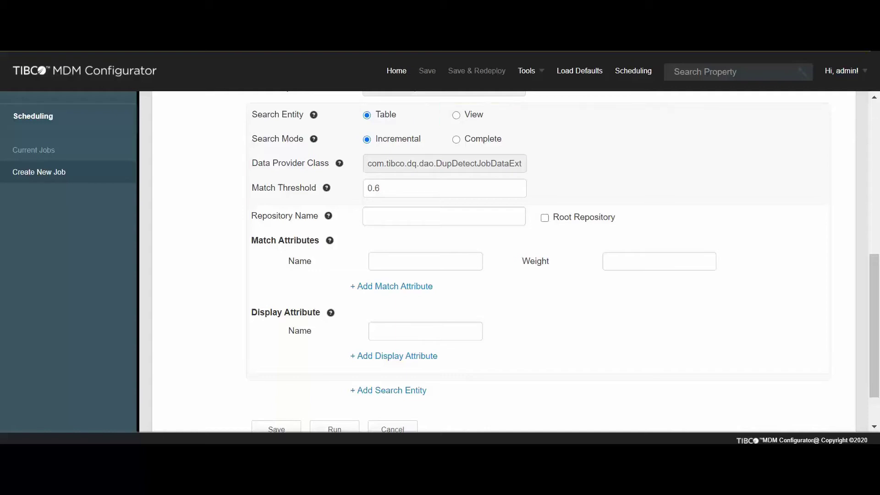
# Step: Switch the job's search mode from Incremental to Complete
pyautogui.moveTo(313, 142)
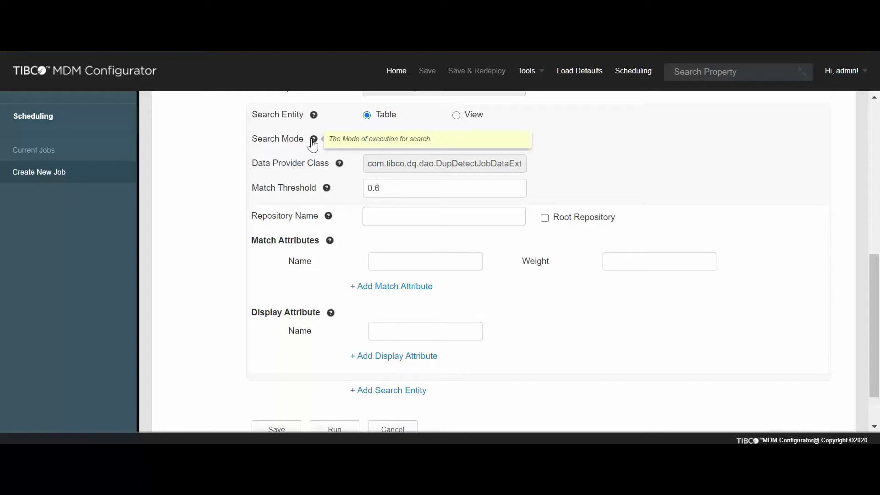
pyautogui.click(457, 141)
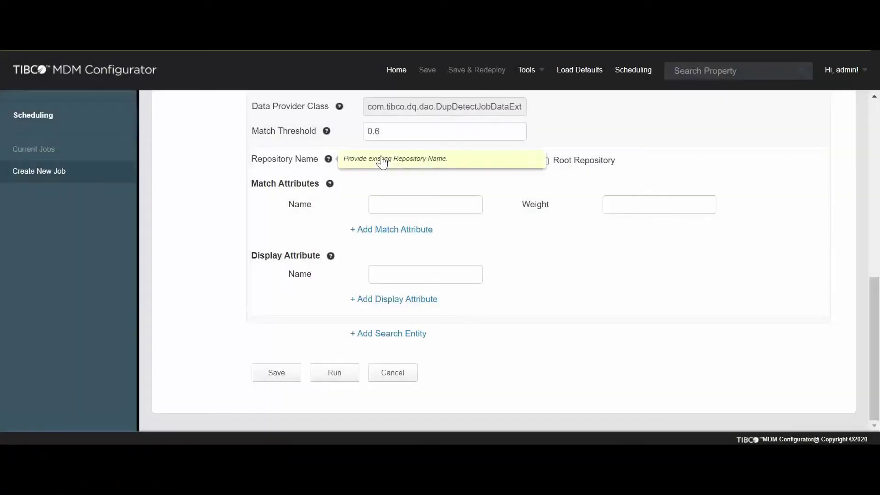
# Step: Enter repository Person and first match attribute Firstname with weight 0.70
pyautogui.click(436, 160)
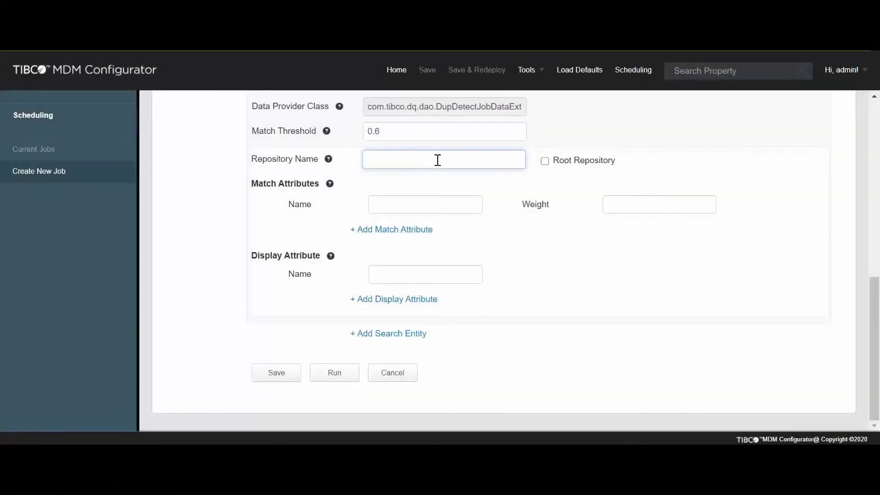
pyautogui.write('Person')
pyautogui.click(380, 206)
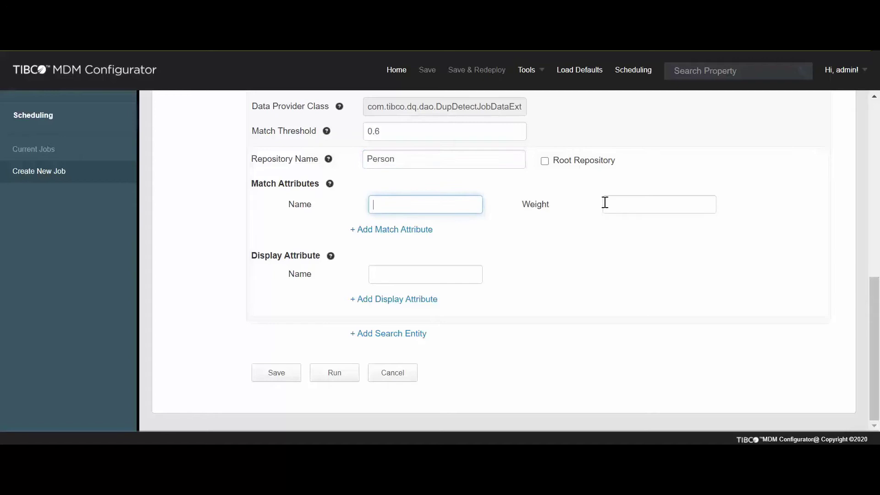
pyautogui.write('Firstname')
pyautogui.click(605, 202)
pyautogui.write('0.')
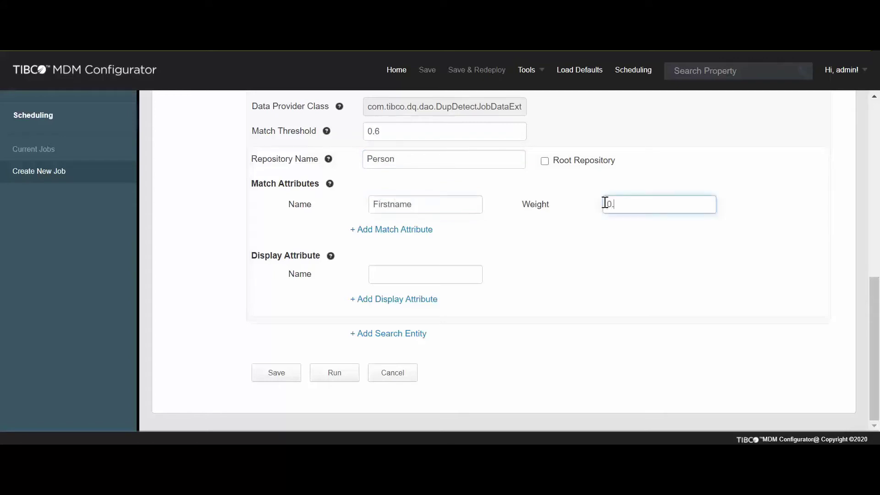
pyautogui.write('70')
# Step: Add a second match attribute Lastname with weight 0.80
pyautogui.click(365, 230)
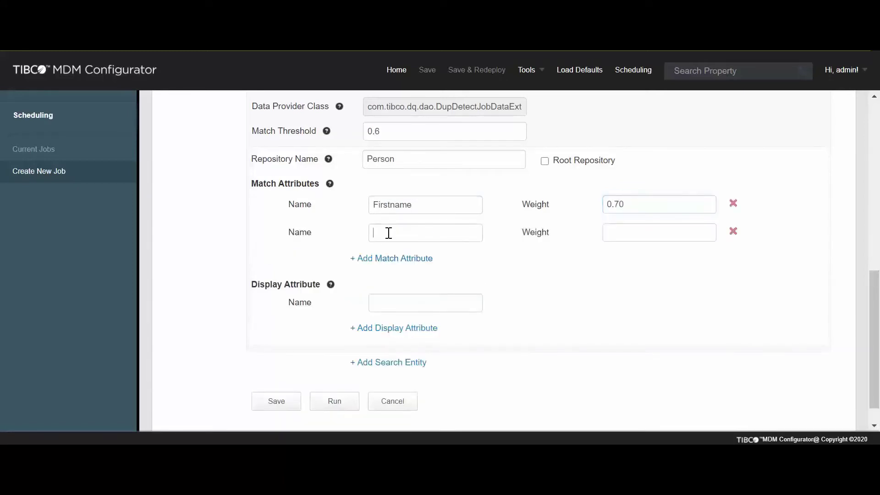
pyautogui.write('Lastna')
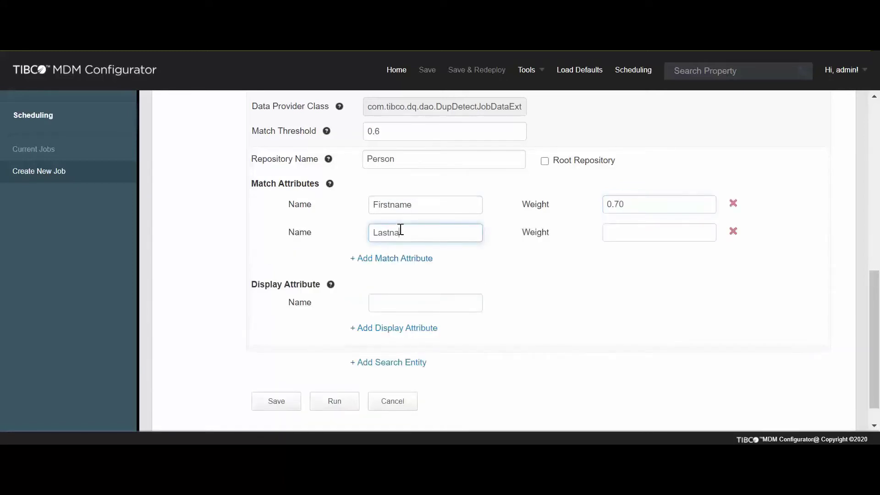
pyautogui.write('me')
pyautogui.press('Tab')
pyautogui.write('0.')
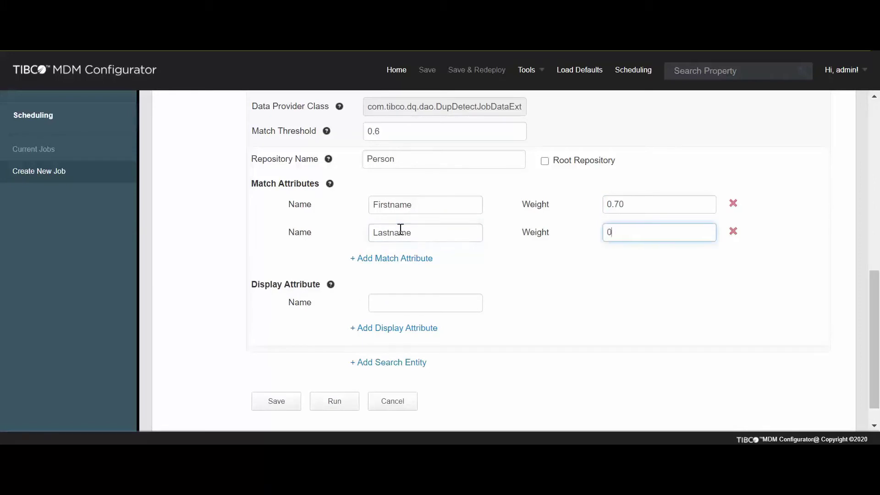
pyautogui.write('80')
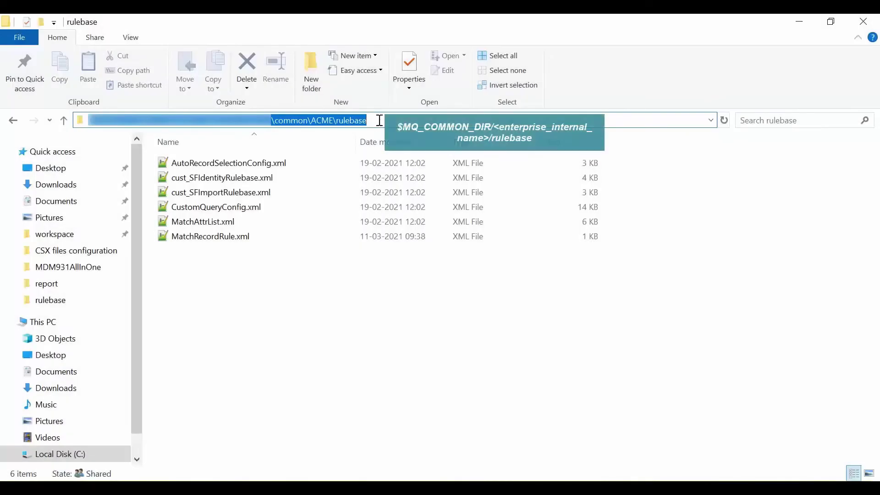
# Step: Reveal the \common\ACME\rulebase path and open MatchRecordRule.xml
pyautogui.click(380, 120)
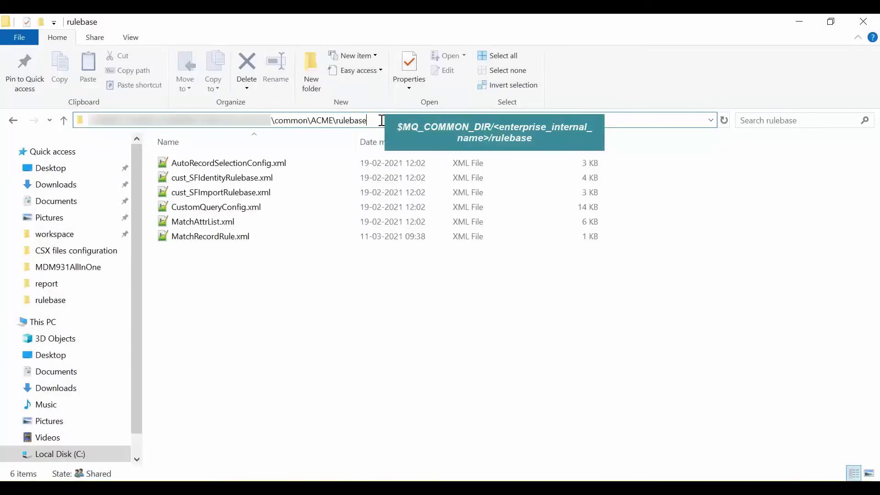
pyautogui.keyDown('shift'); pyautogui.click(237, 115); pyautogui.keyUp('shift')
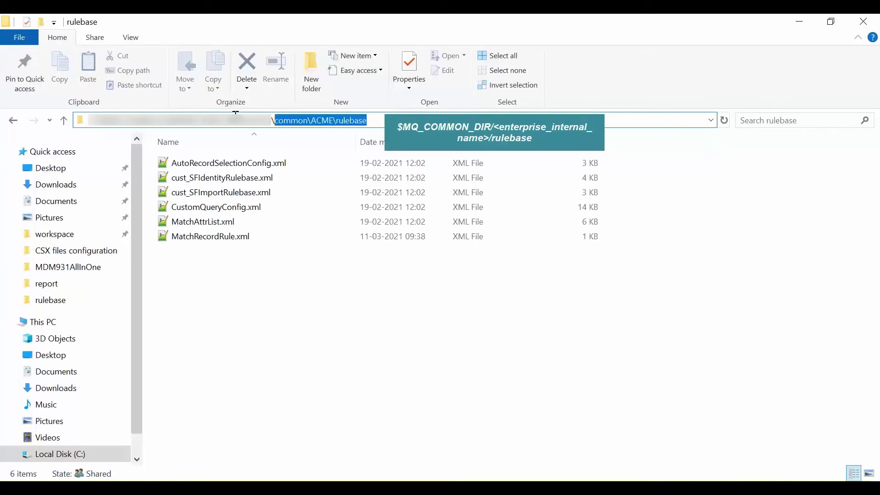
pyautogui.doubleClick(213, 242)
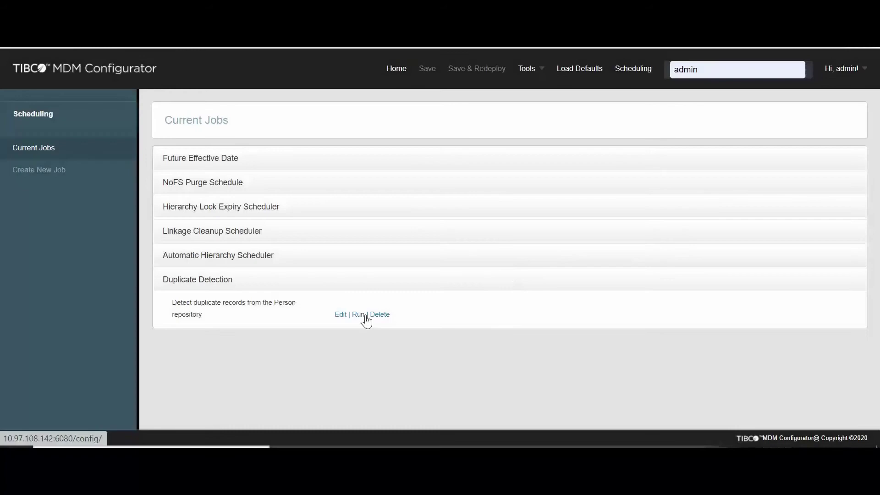
# Step: Run the Duplicate Detection job for company ACME, entering the user name and password
pyautogui.click(358, 315)
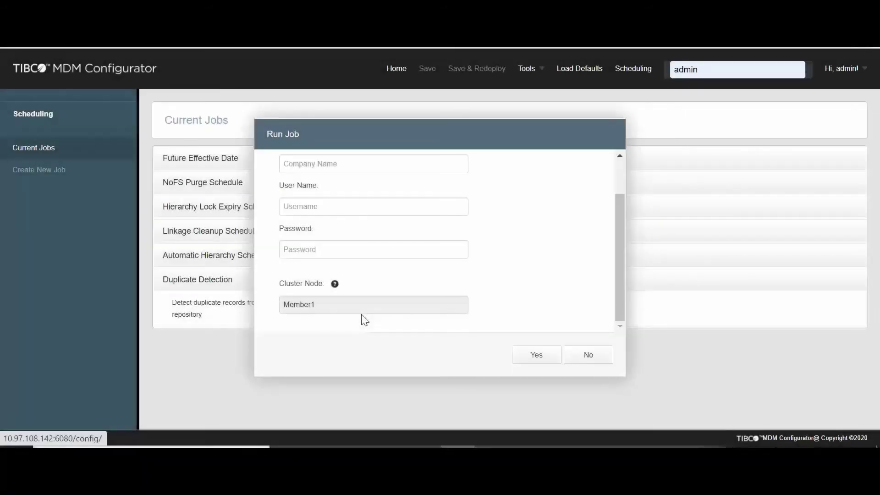
pyautogui.click(330, 163)
pyautogui.scroll(2, 343, 191)
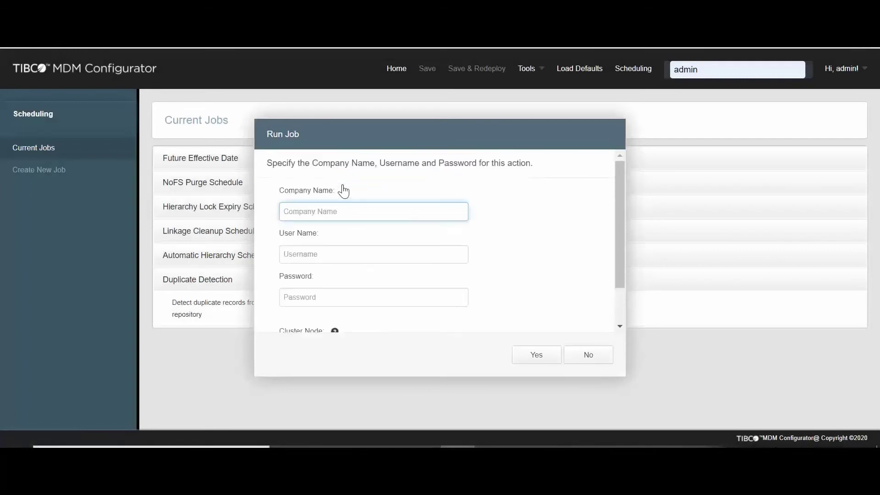
pyautogui.write('ACME')
pyautogui.press('Tab')
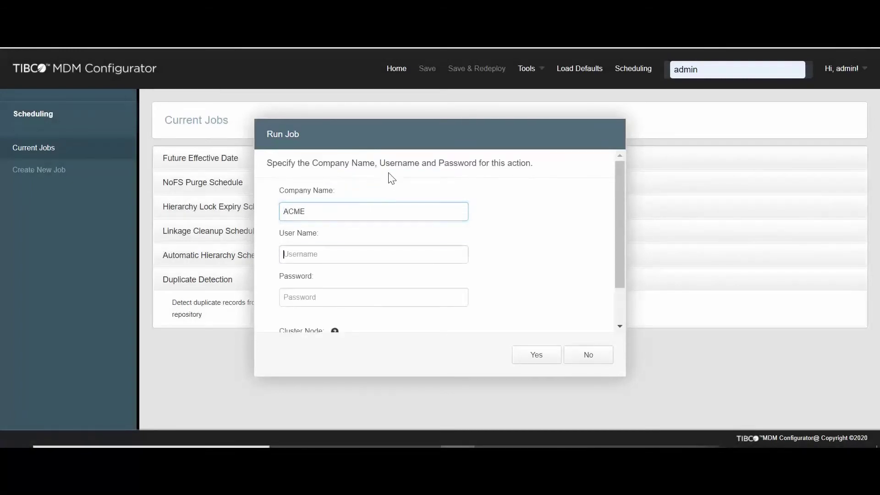
pyautogui.write('jsmith')
pyautogui.press('Tab')
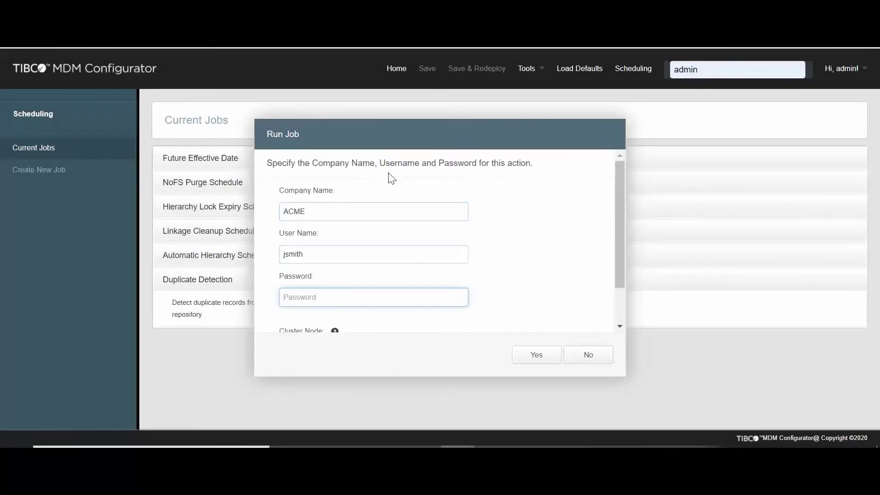
pyautogui.write('abc123456')
pyautogui.scroll(-1, 437, 238)
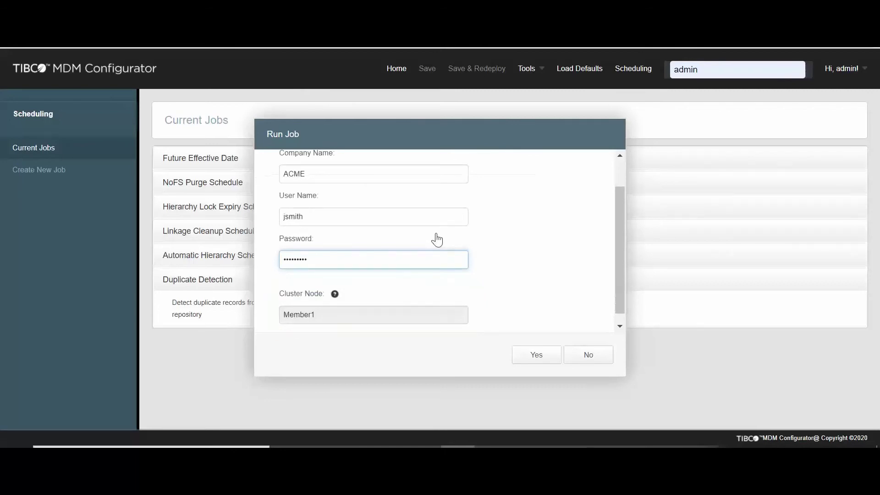
pyautogui.click(531, 357)
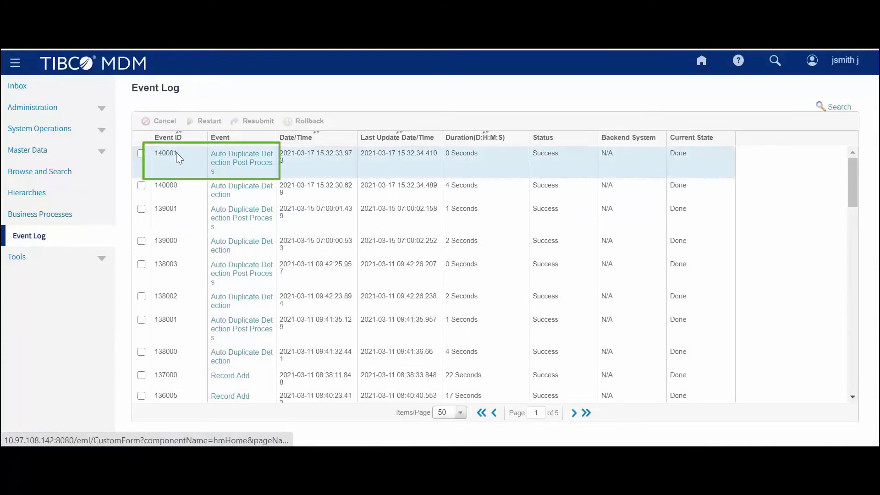
# Step: Open Event Details for event 140001, Auto Duplicate Detection Post Process
pyautogui.click(231, 163)
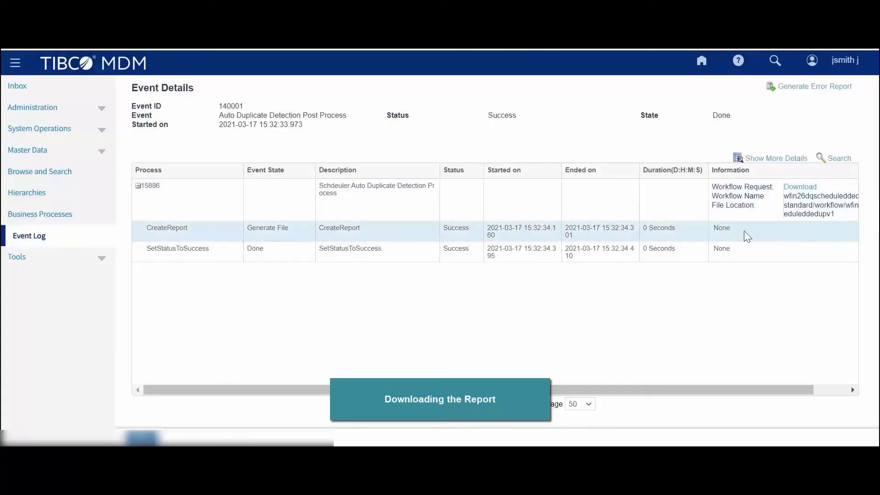
# Step: Expand the CreateReport step's details and download its SDDReport report file
pyautogui.click(771, 162)
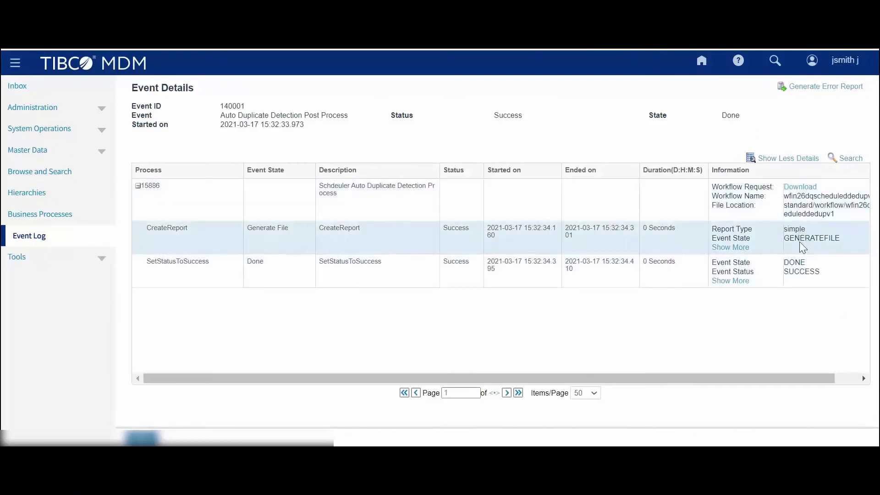
pyautogui.click(734, 248)
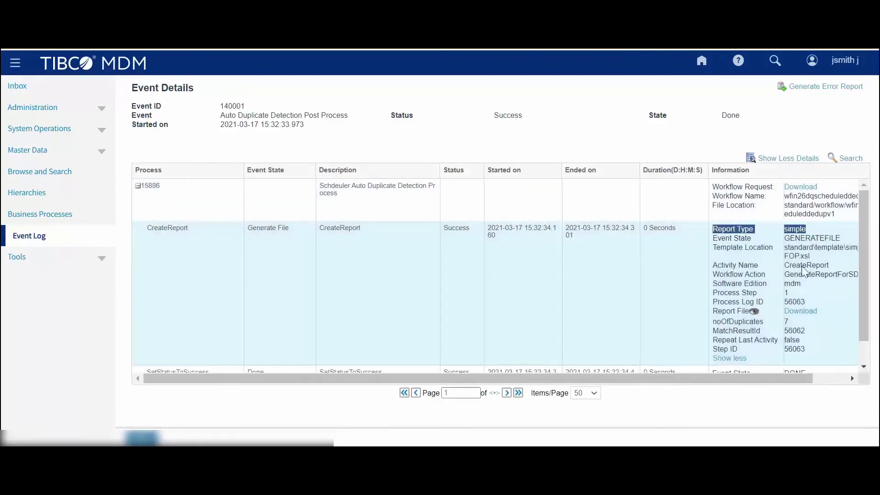
pyautogui.scroll(-1, 795, 277)
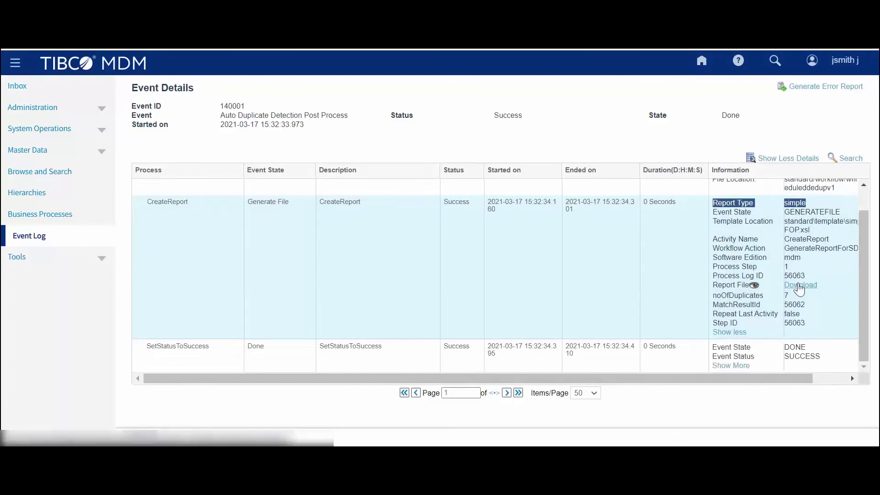
pyautogui.click(800, 285)
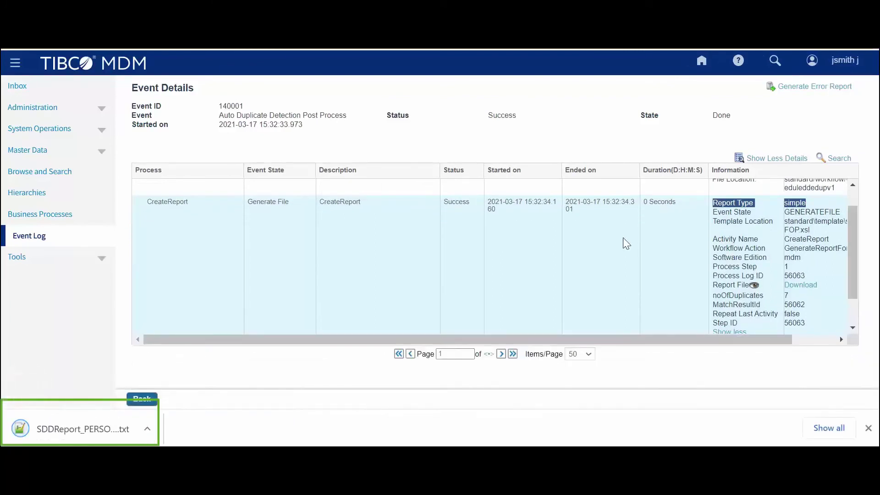